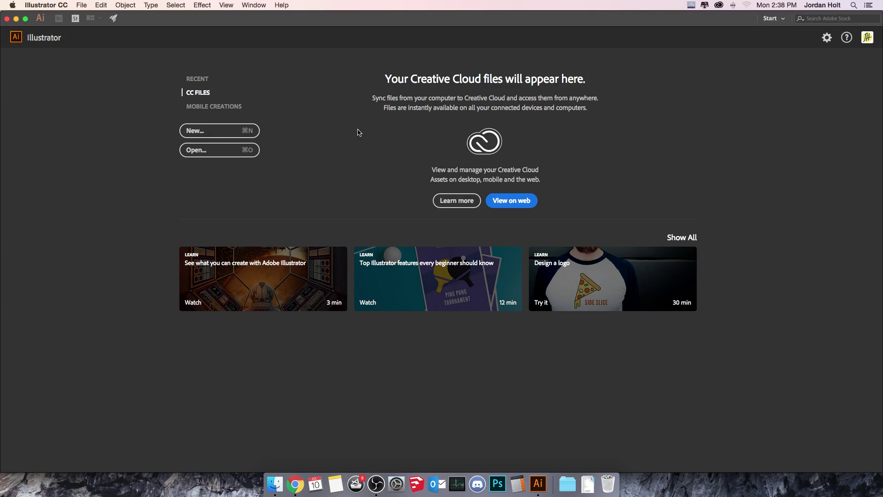
Open the New Document dialog and browse the Mobile, Web, Print, Film & Video and Art & Illustration presets.
click(218, 133)
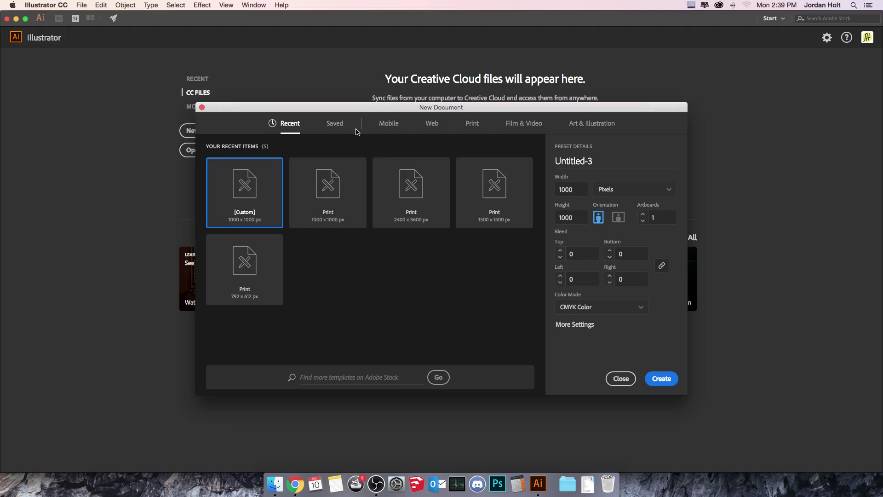
click(390, 125)
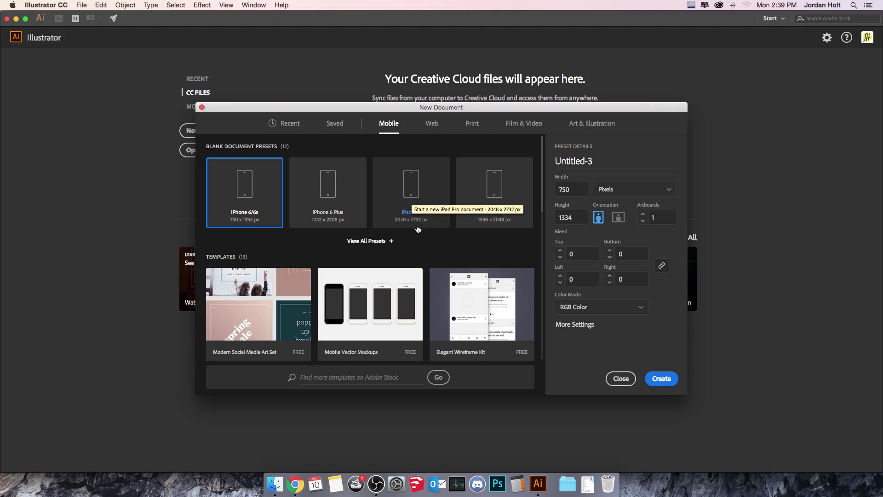
click(433, 124)
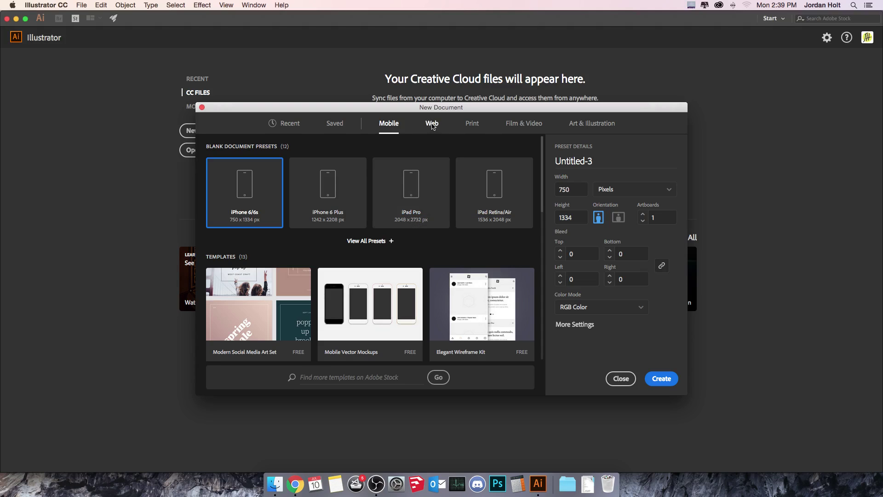
click(473, 124)
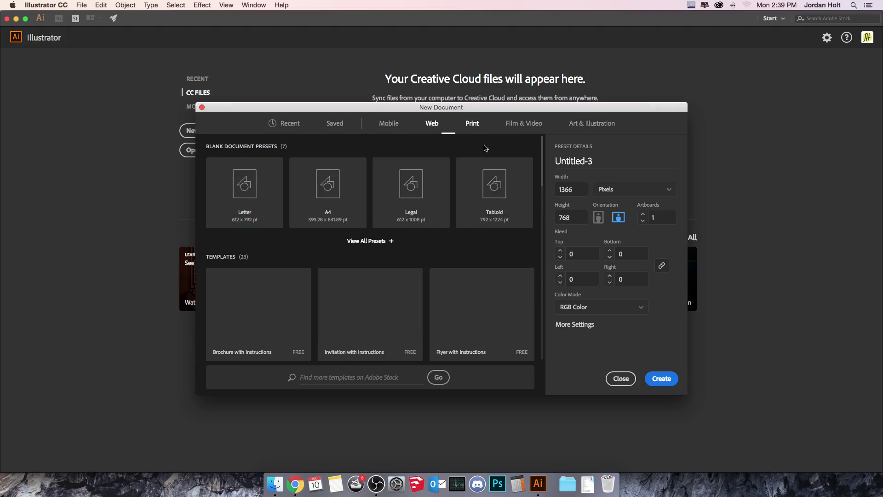
click(523, 125)
click(585, 127)
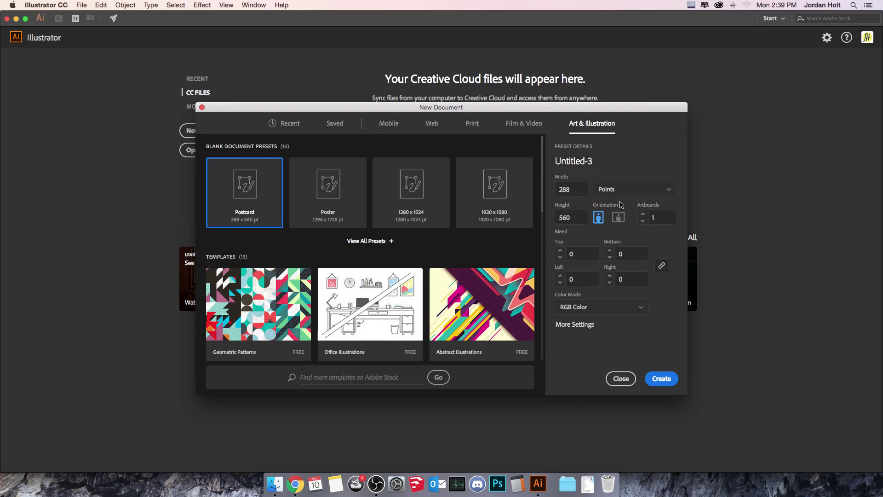
Show the Recent presets and switch the document units to Inches.
click(389, 124)
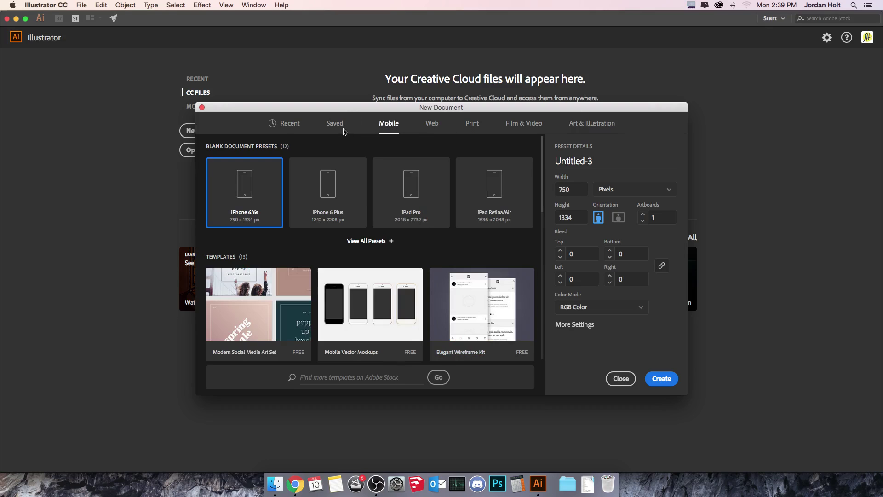
click(290, 123)
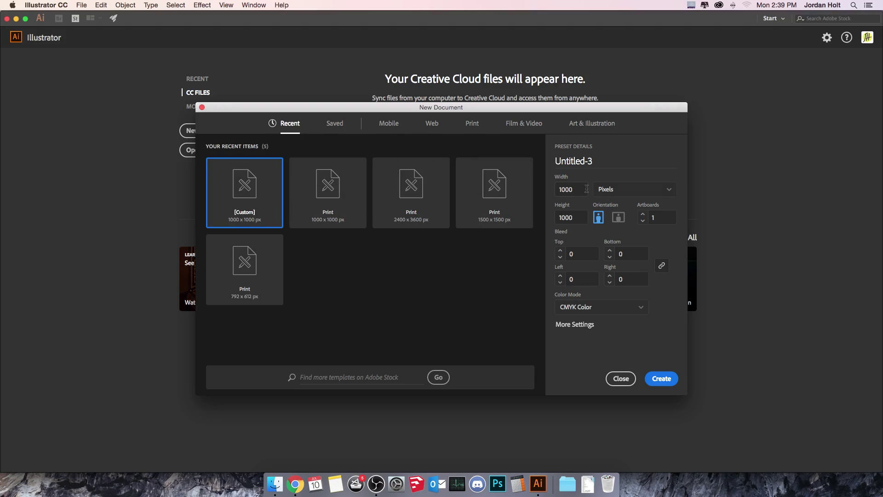
click(652, 192)
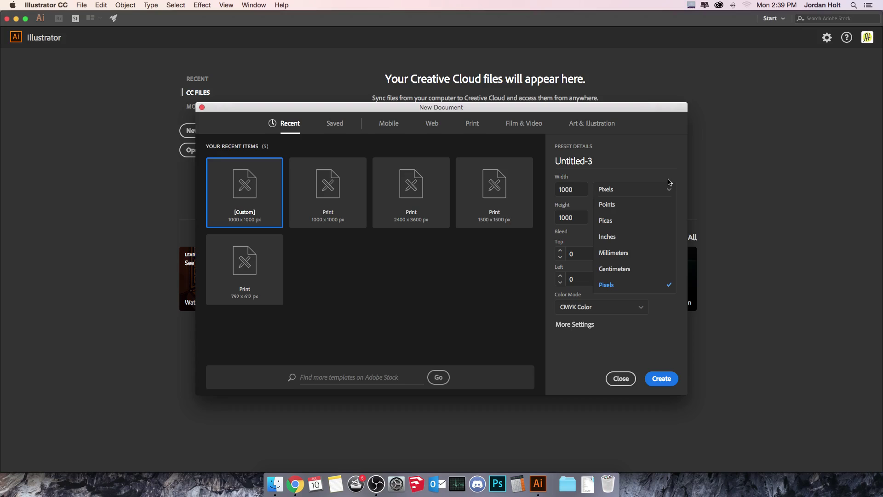
click(615, 238)
Set the document width to 3.5 inches and height to 2 inches.
click(579, 193)
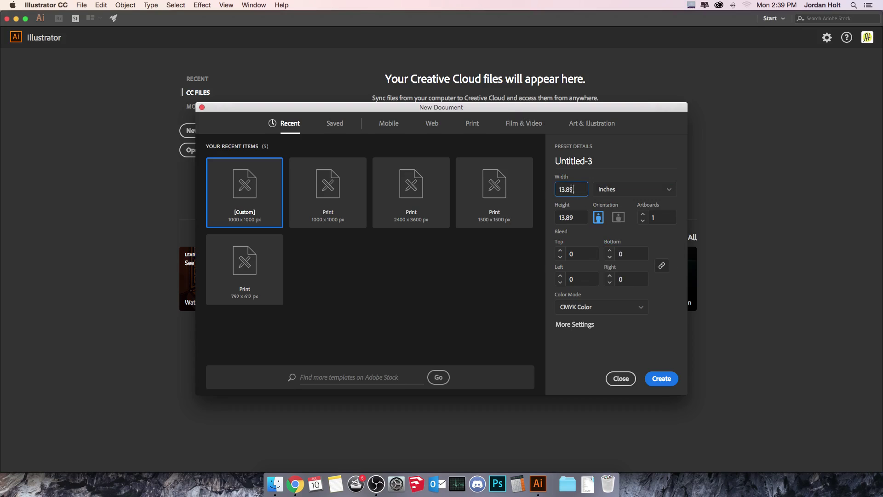
drag(575, 190, 554, 186)
text(3.5)
click(575, 215)
double_click(575, 215)
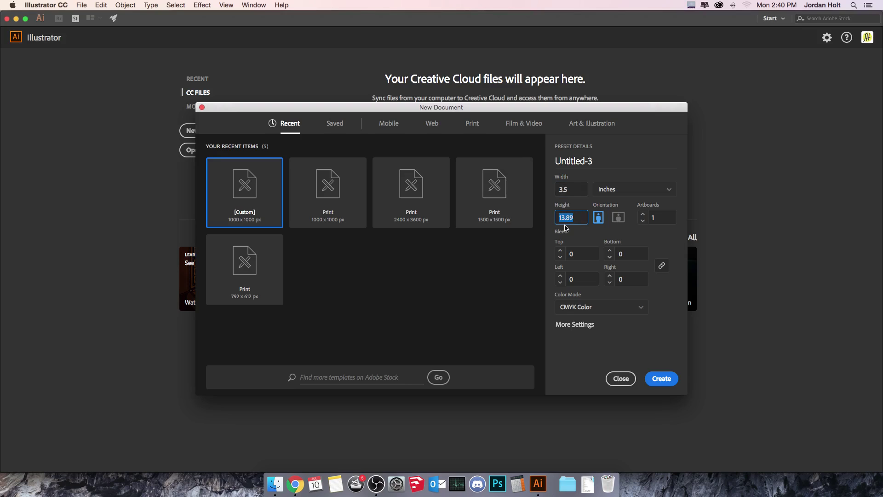
text(2)
click(642, 231)
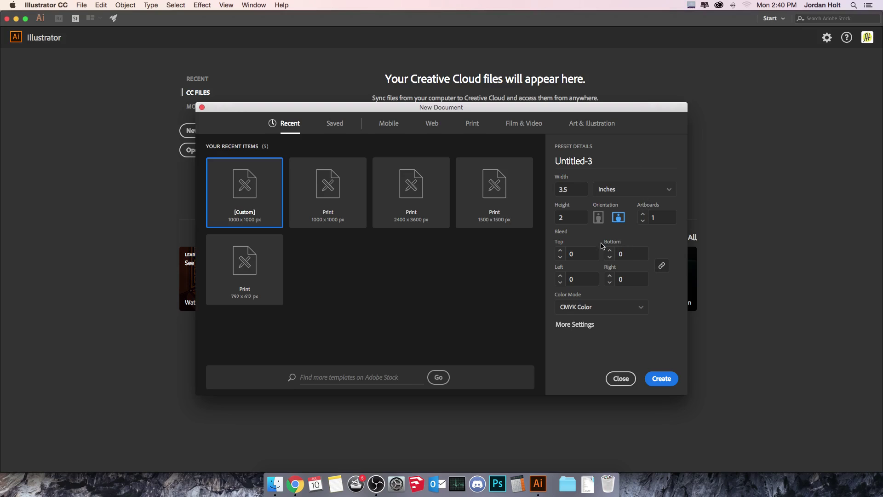
Toggle the orientation to landscape and back to portrait.
click(598, 221)
click(619, 220)
click(599, 218)
Switch units to Pixels and set both width and height to 1000 px.
click(614, 192)
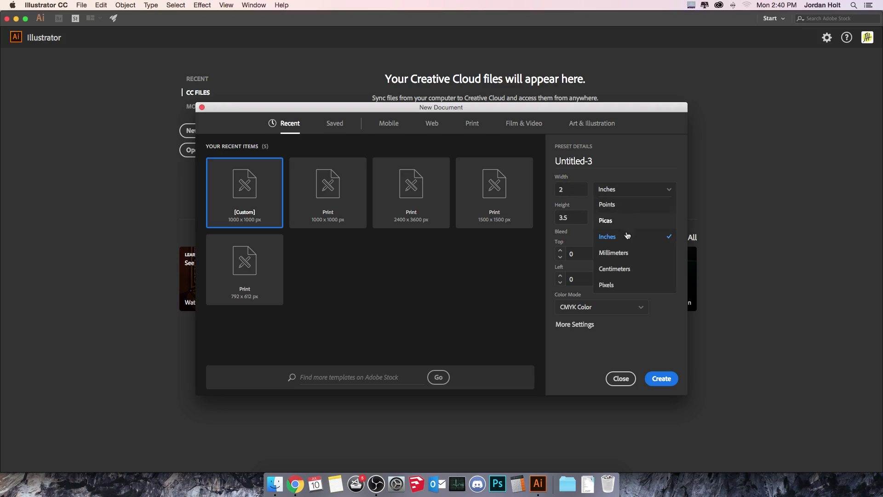
click(634, 287)
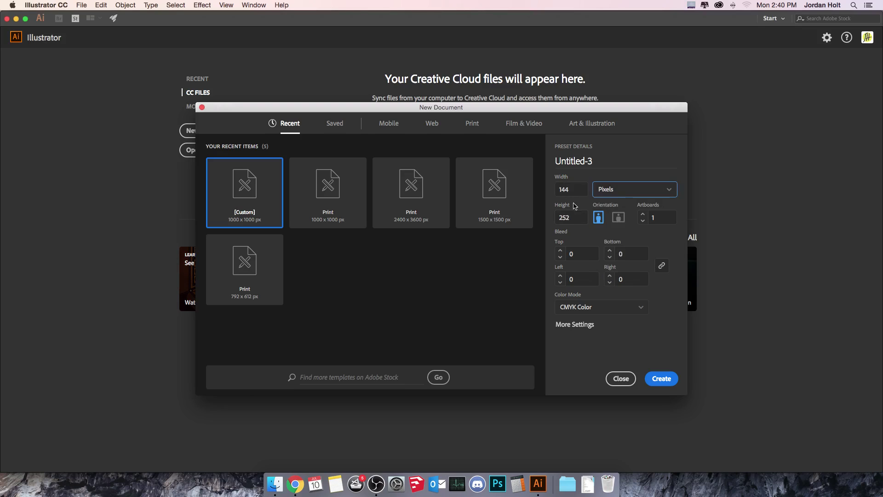
double_click(575, 189)
text(1000)
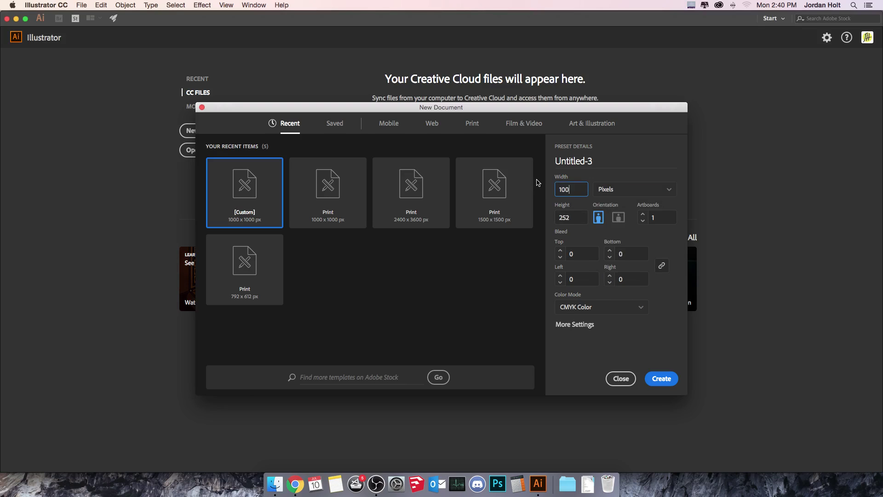
click(577, 217)
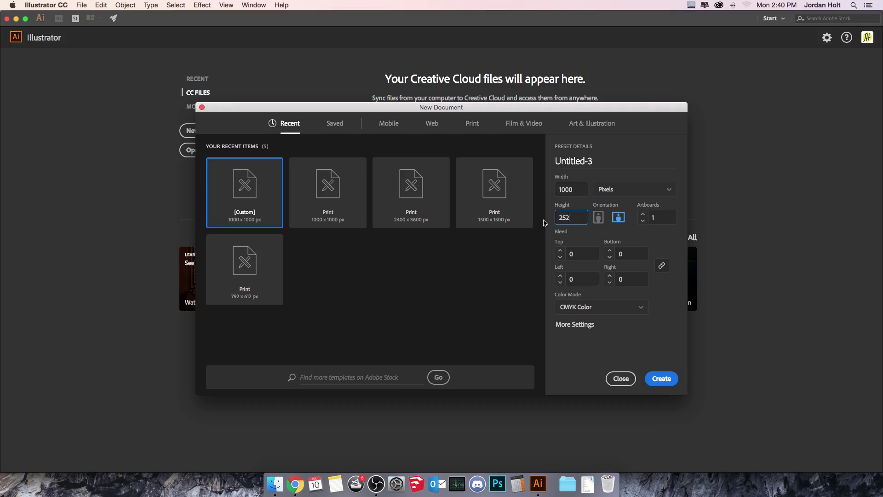
text(0)
key(BackSpace)
key(BackSpace)
key(BackSpace)
key(BackSpace)
text(1000)
click(640, 235)
click(643, 214)
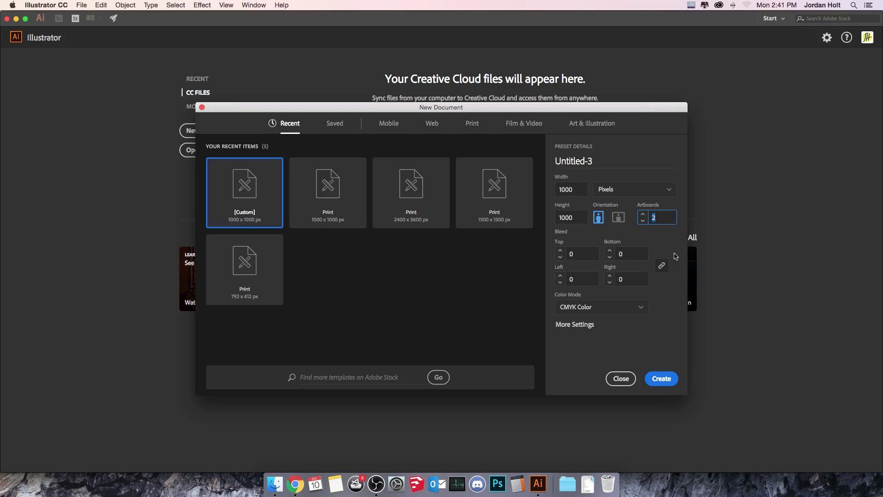
click(642, 221)
click(665, 242)
click(561, 251)
click(560, 251)
click(560, 251)
click(561, 252)
click(561, 251)
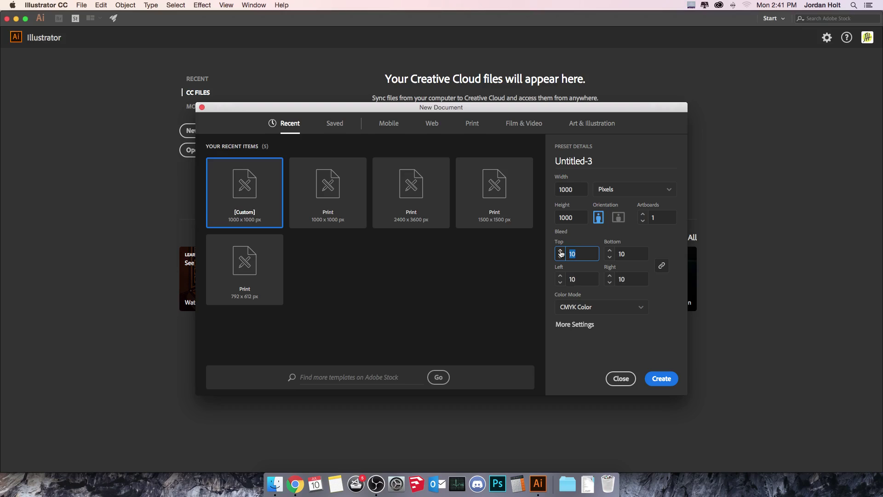
click(561, 252)
click(560, 258)
click(560, 258)
click(560, 257)
click(560, 251)
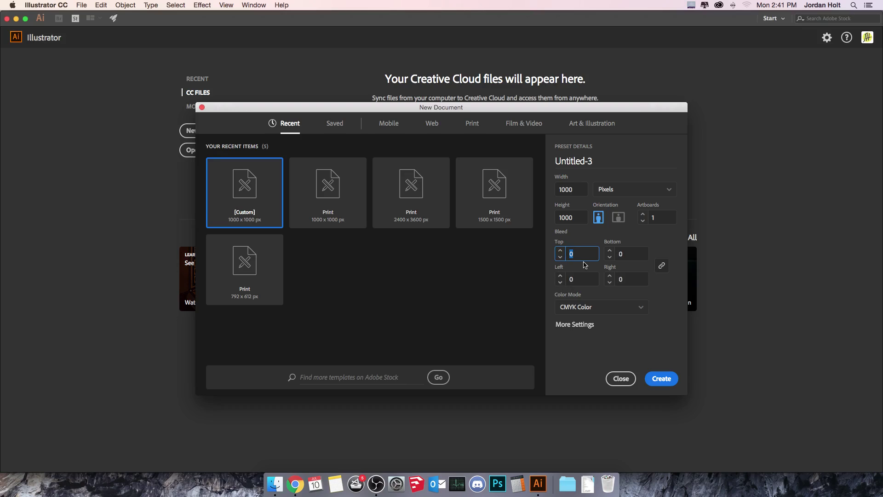
click(560, 251)
click(561, 251)
click(662, 268)
click(583, 254)
text(0)
click(669, 289)
click(642, 313)
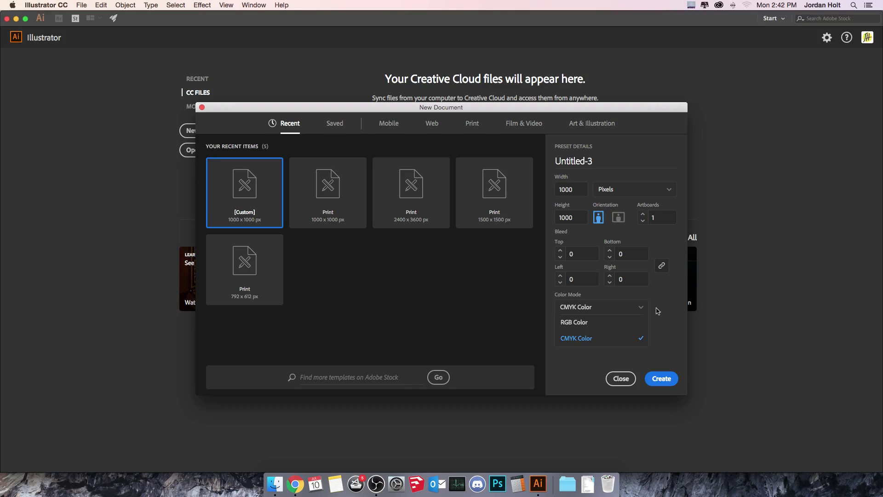
click(659, 314)
click(581, 328)
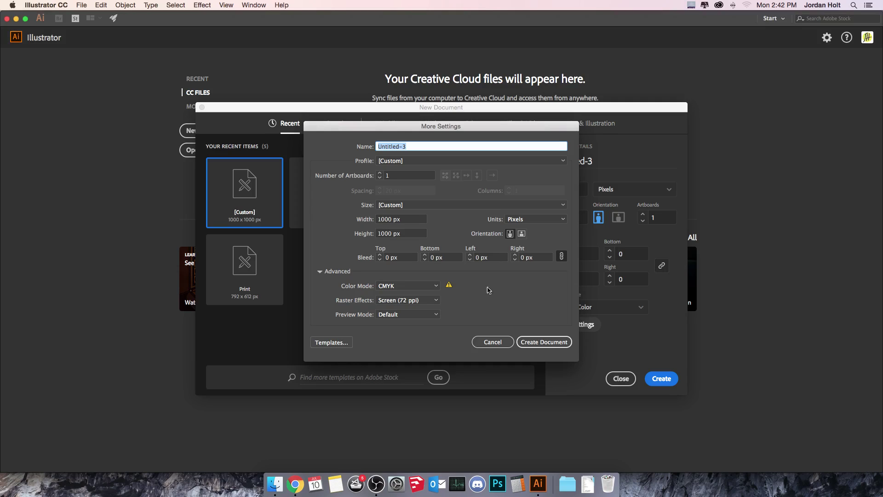
click(499, 344)
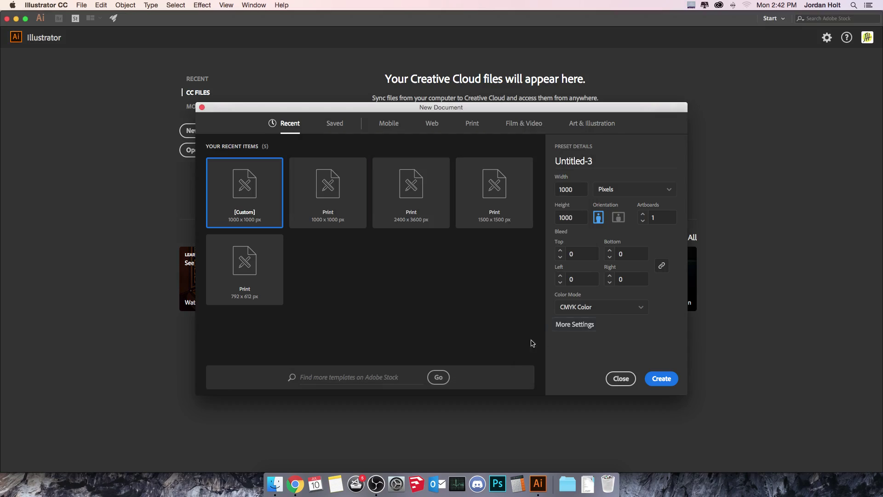
Create the 1000 × 1000 px CMYK document from the New Document dialog.
click(661, 379)
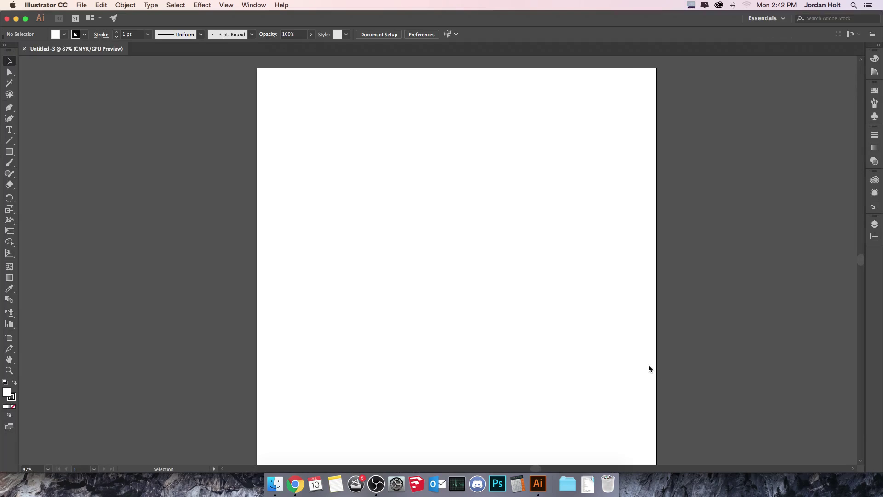